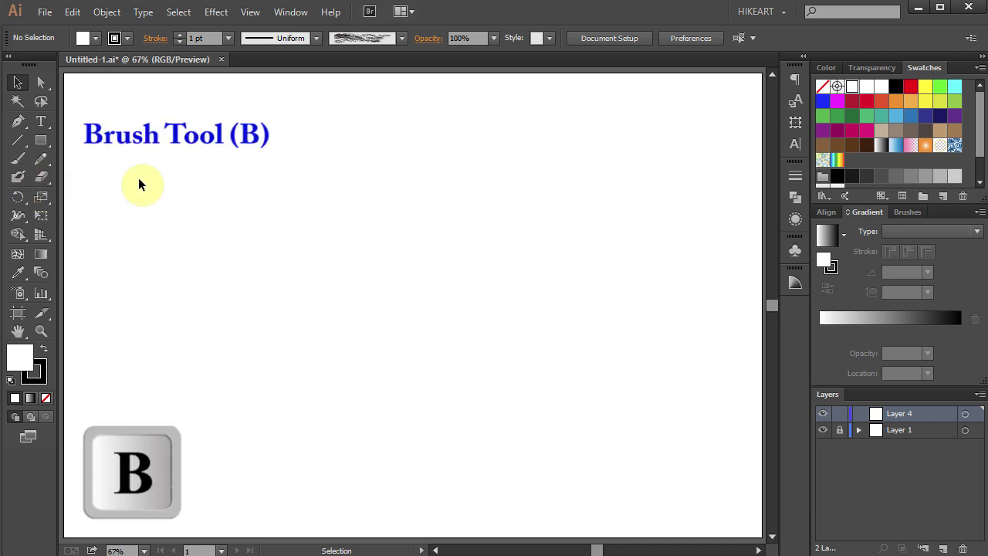
- Switch to the Paintbrush (B) and bring up the Brushes panel
key(b)
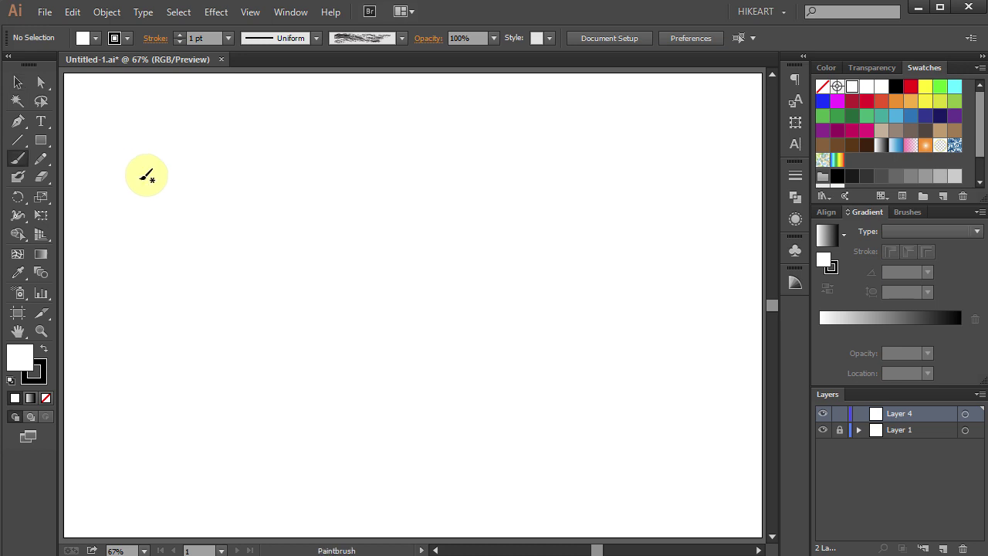
click(905, 213)
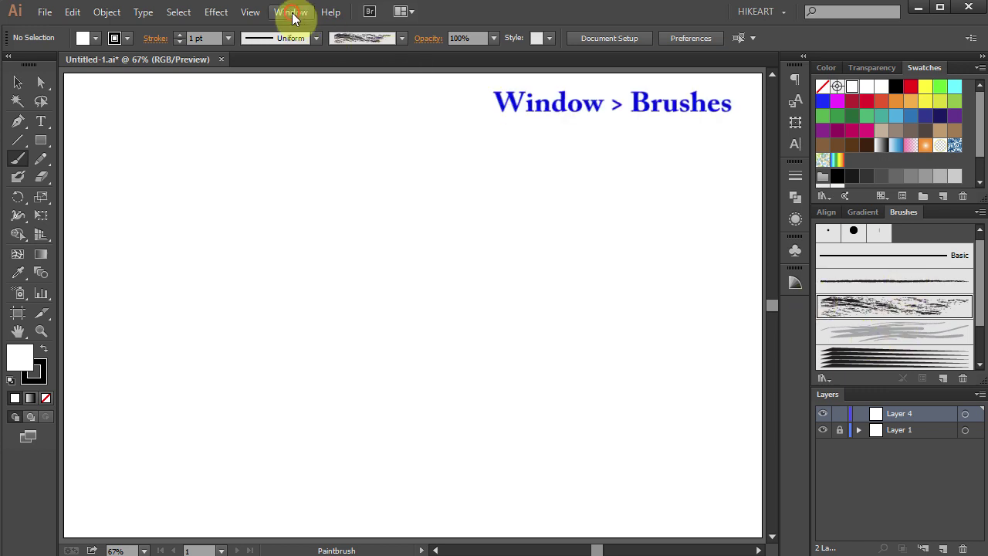
click(291, 12)
click(910, 214)
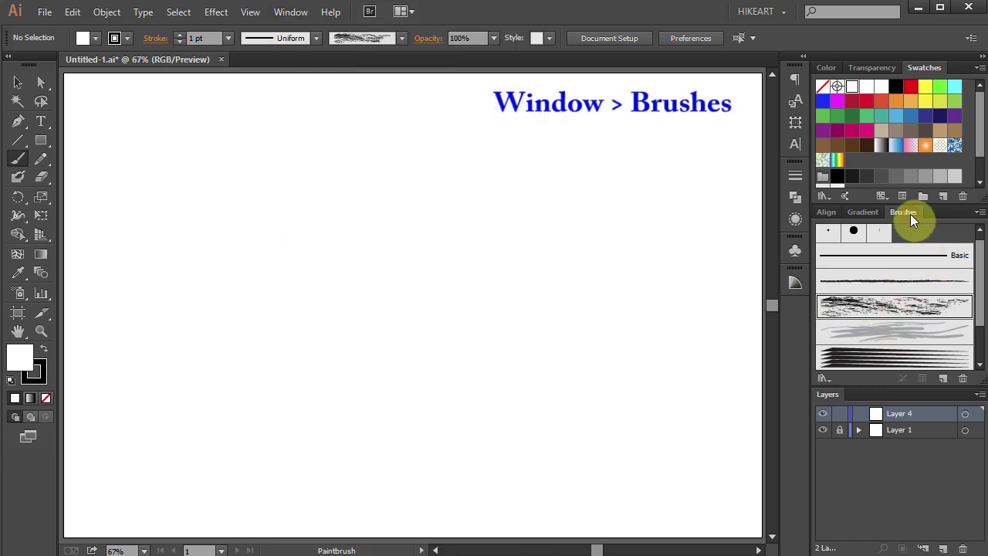
- Browse the Artistic brush libraries: ChalkCharcoalPencil, Ink, Paintbrush and ScrollPen
click(829, 378)
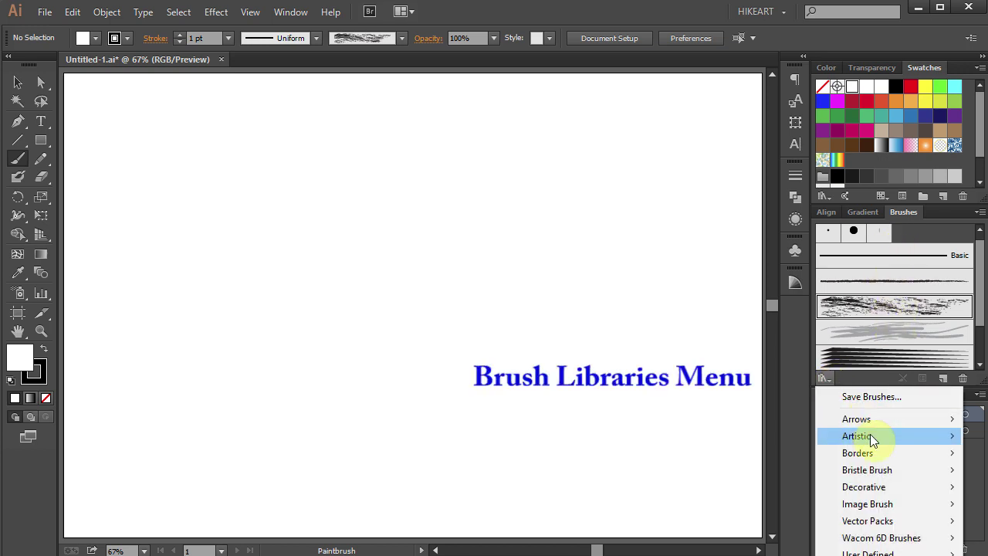
mouse_move(857, 436)
click(718, 452)
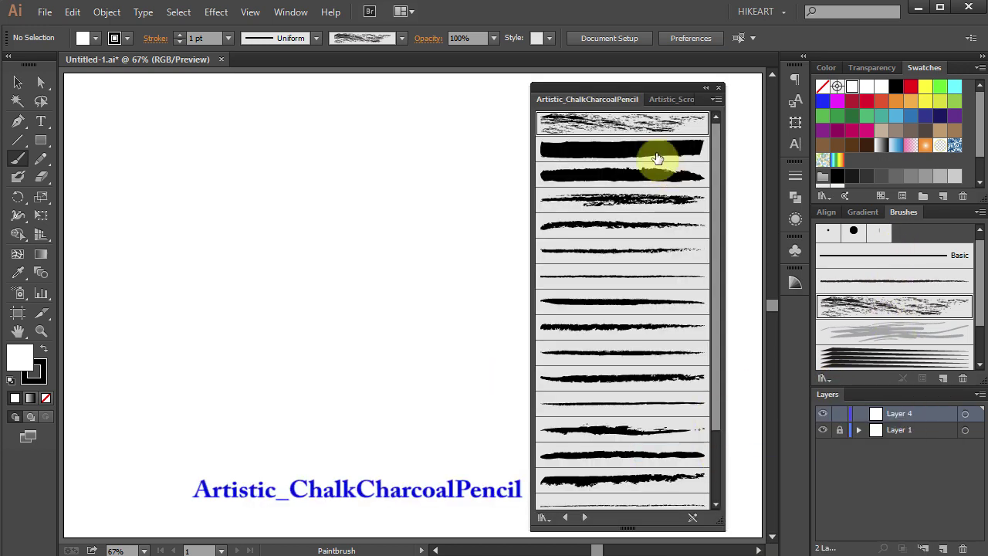
click(586, 517)
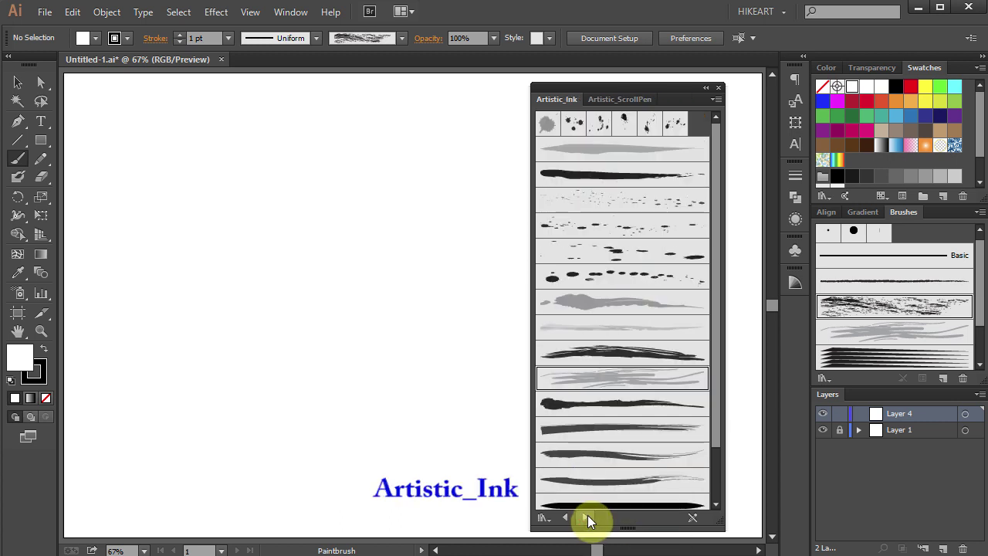
click(583, 519)
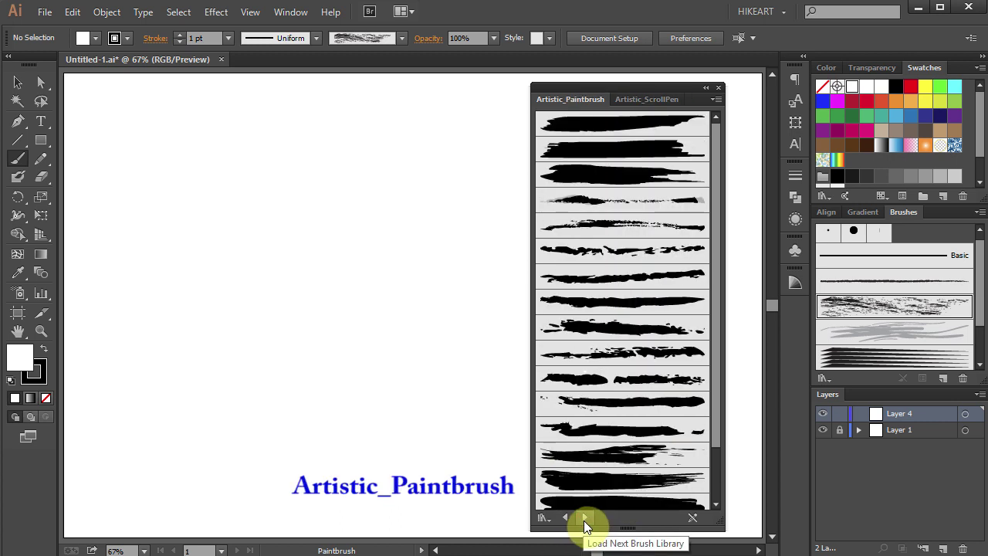
click(585, 519)
- With the chalk brush, paint one wavy vertical stroke down the artboard's left side
click(718, 90)
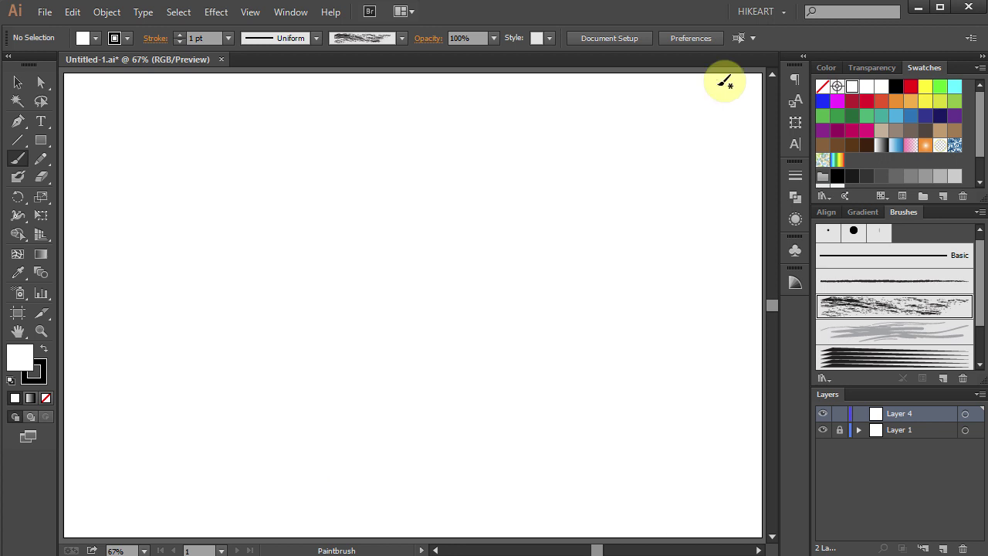
key(b)
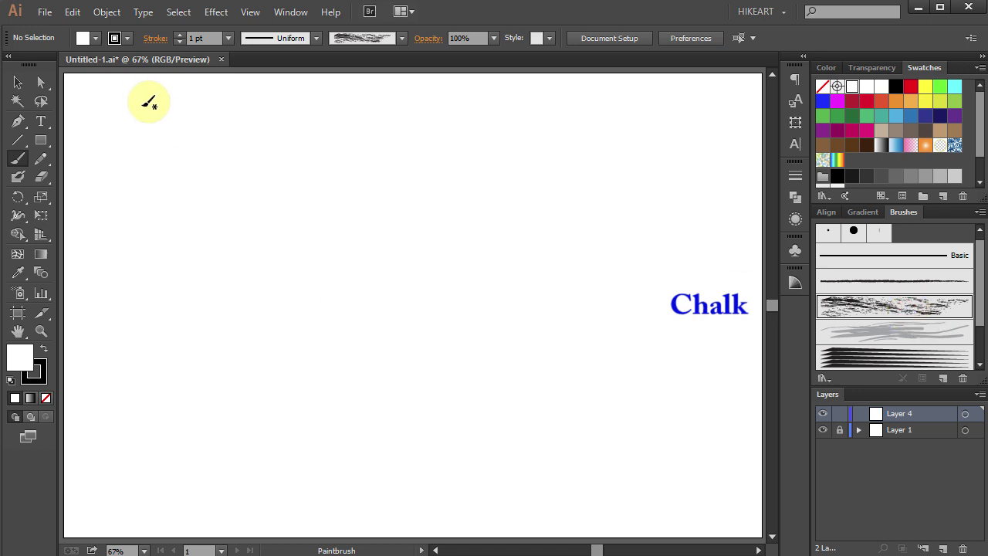
drag(128, 94, 144, 503)
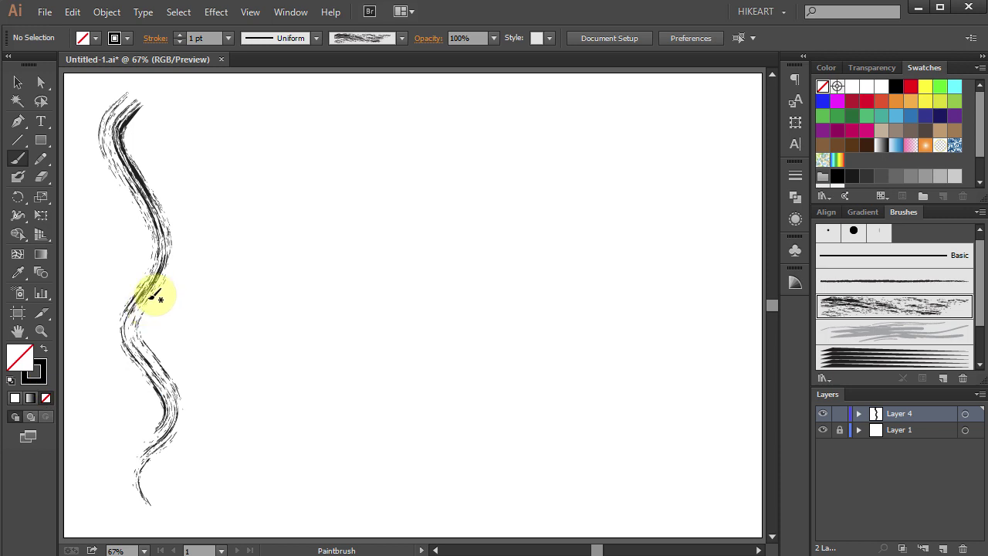
- Paint a teal (00a291) wavy stroke beside the black one
click(39, 377)
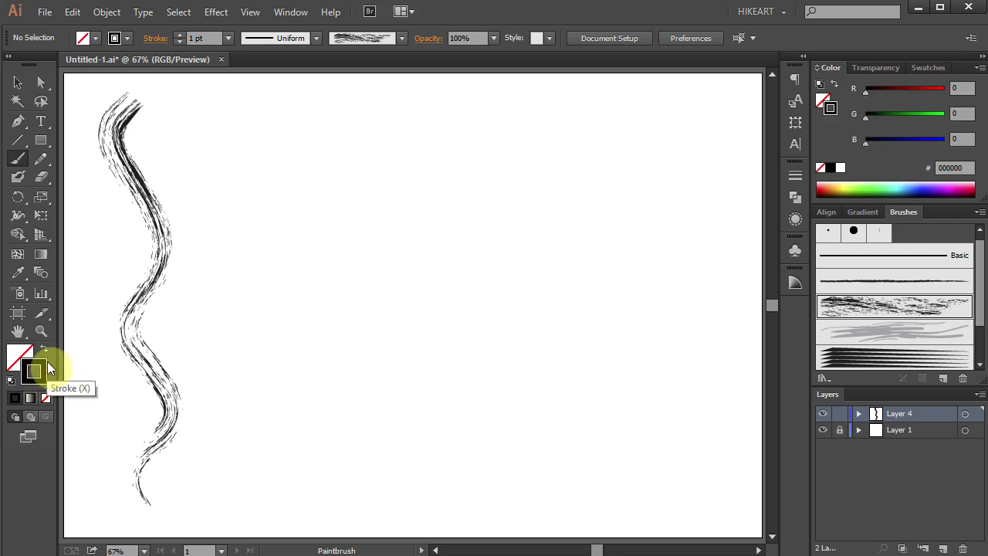
click(896, 190)
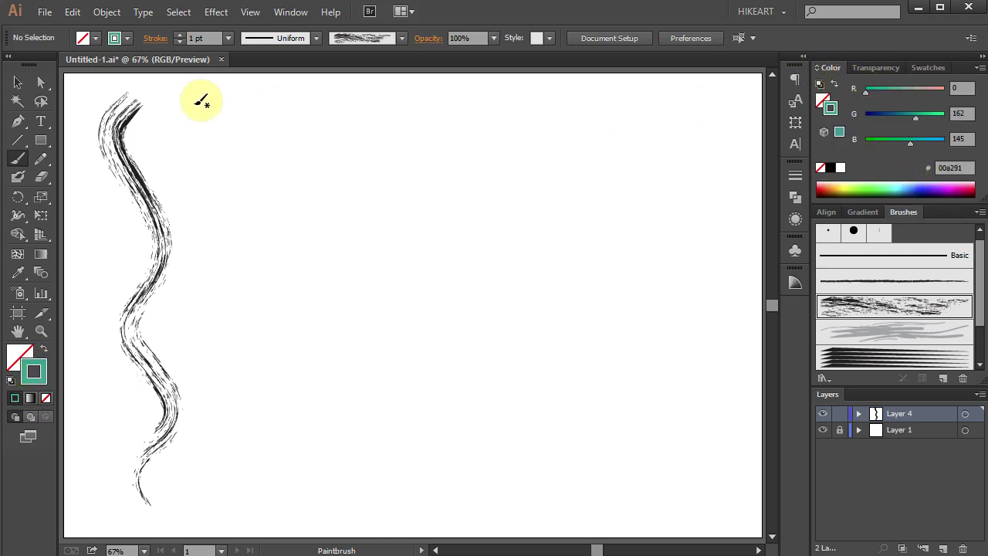
drag(196, 102, 230, 501)
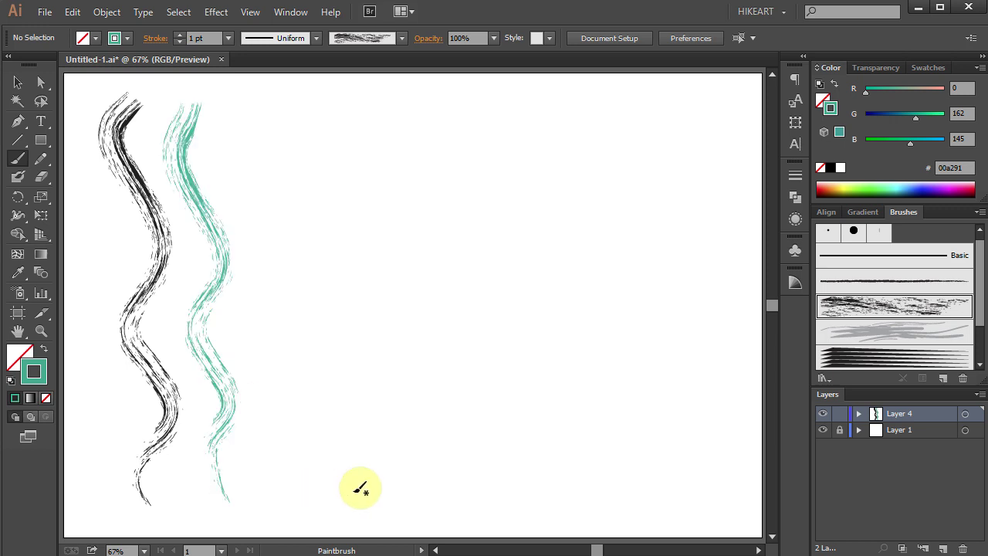
- Paint a magenta Scroll Pen 2 wavy stroke further to the right
click(878, 369)
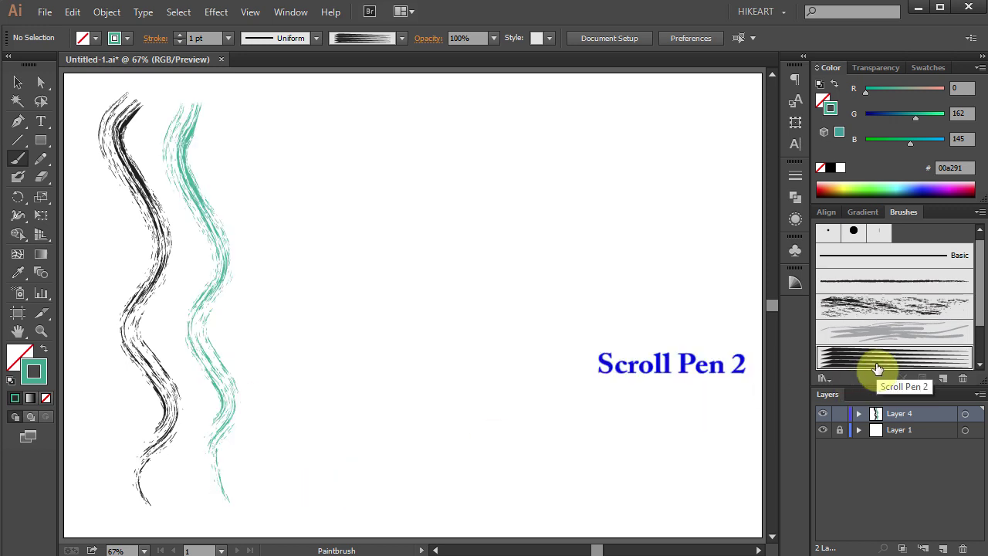
click(926, 68)
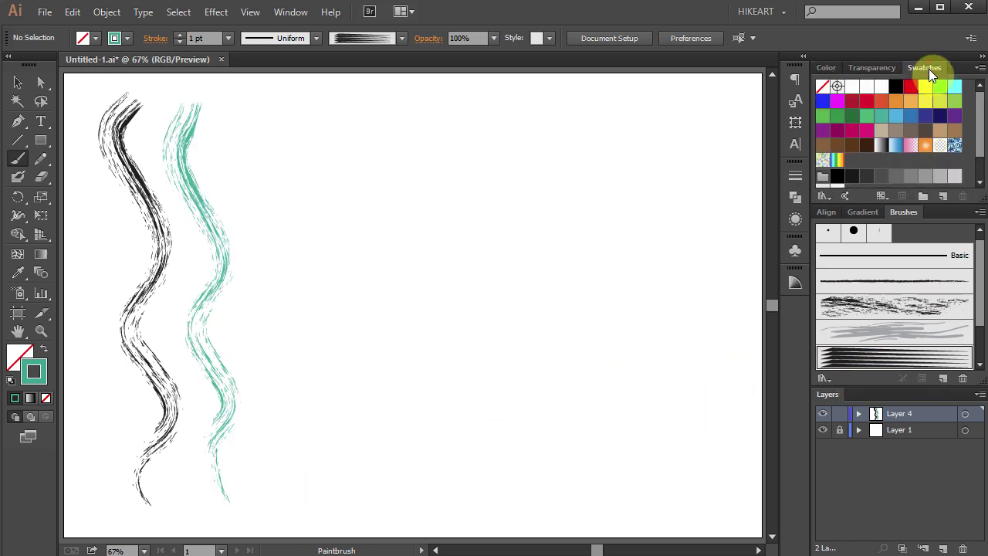
click(866, 131)
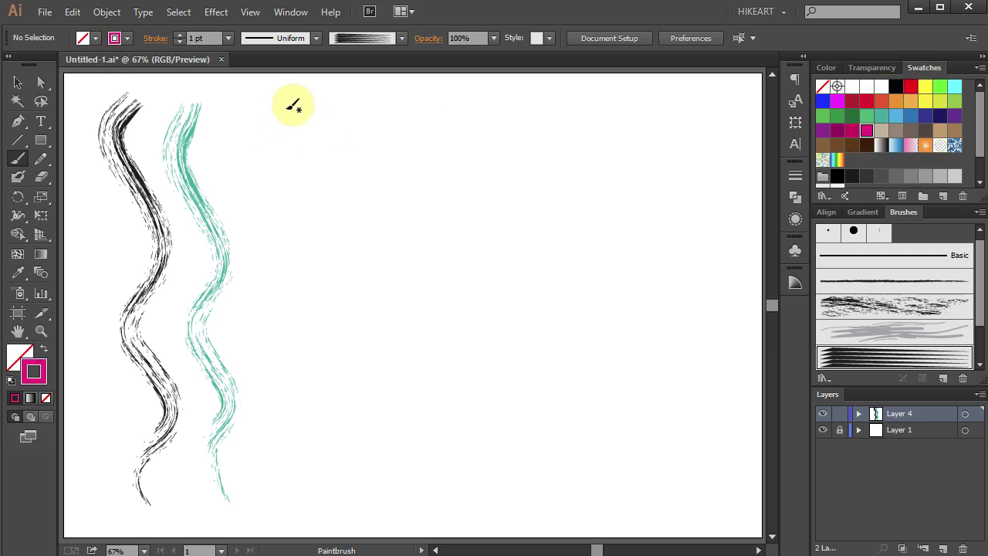
drag(301, 105, 298, 509)
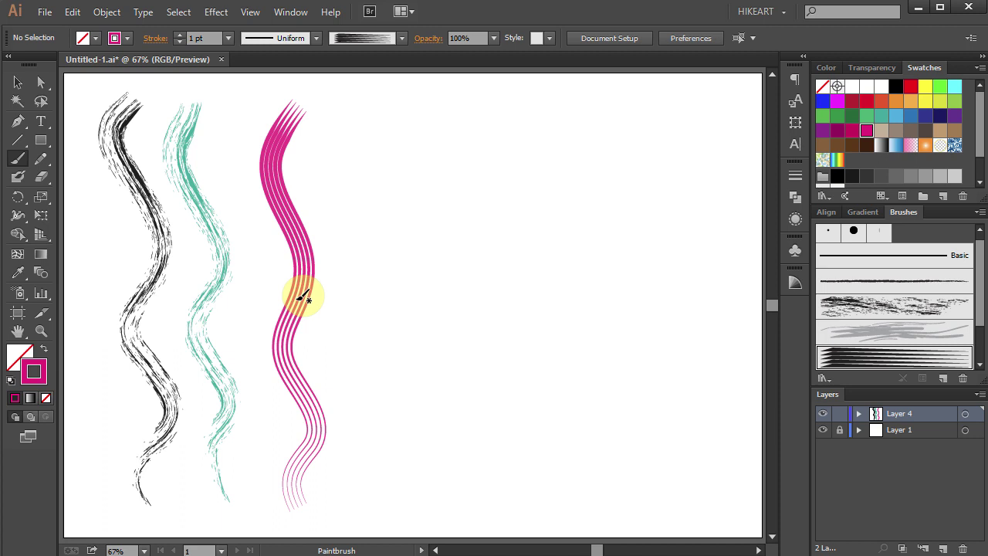
- Thicken the magenta stroke to 2 pt, undo a 50% opacity trial, and apply a gradient
key(v)
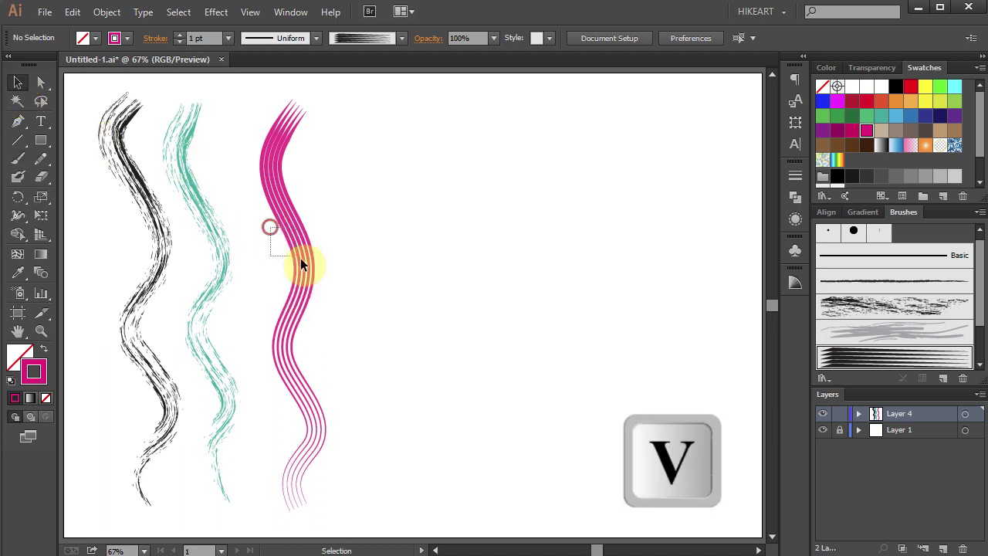
click(279, 232)
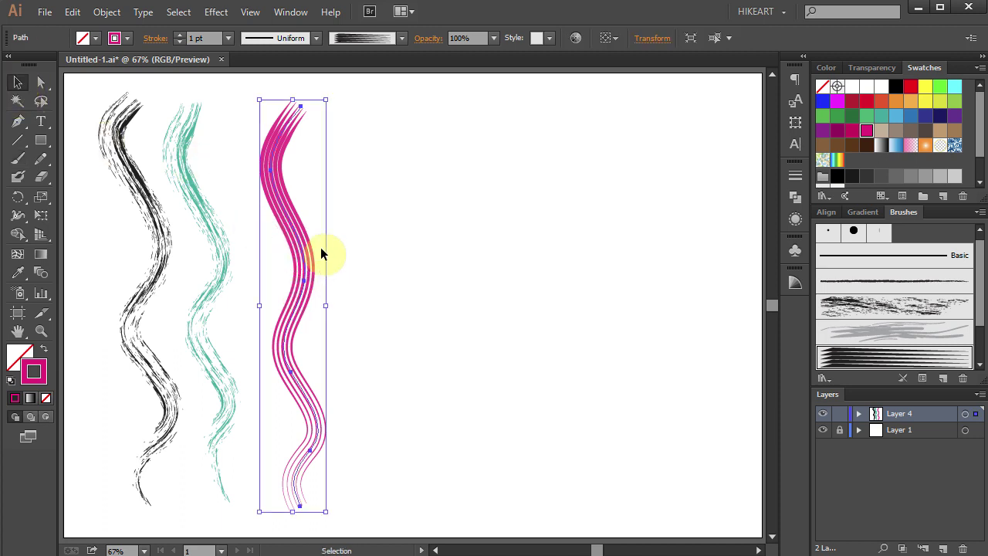
click(180, 35)
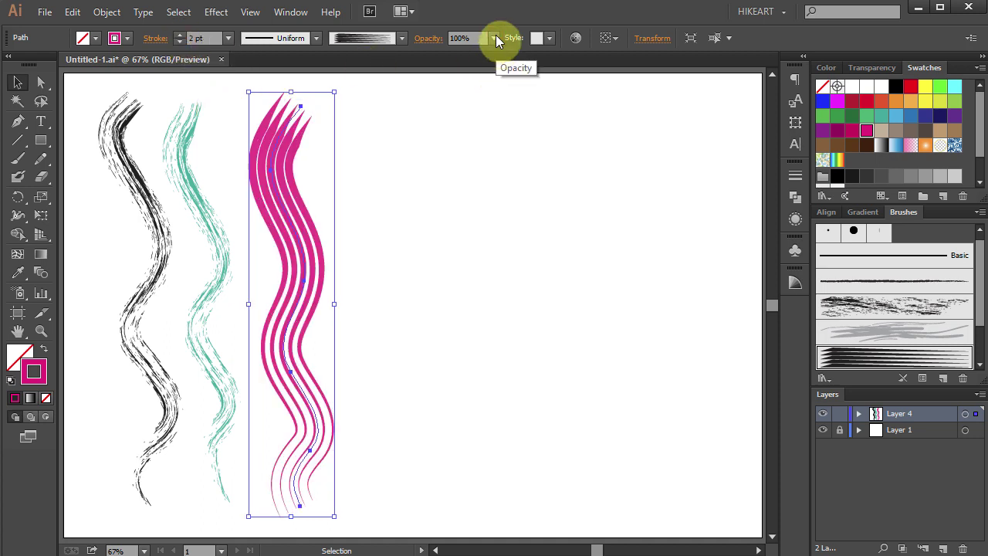
click(495, 38)
click(514, 138)
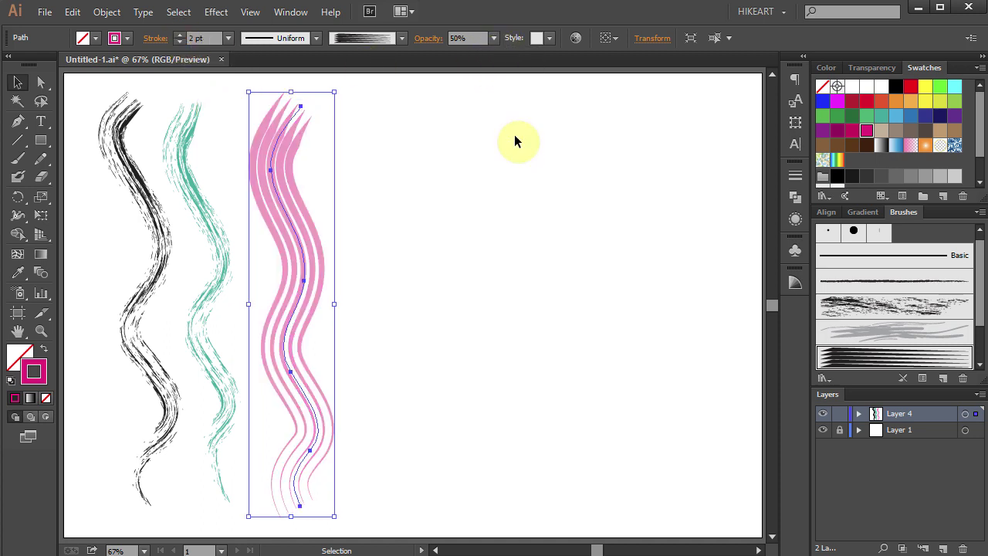
key(ctrl+z)
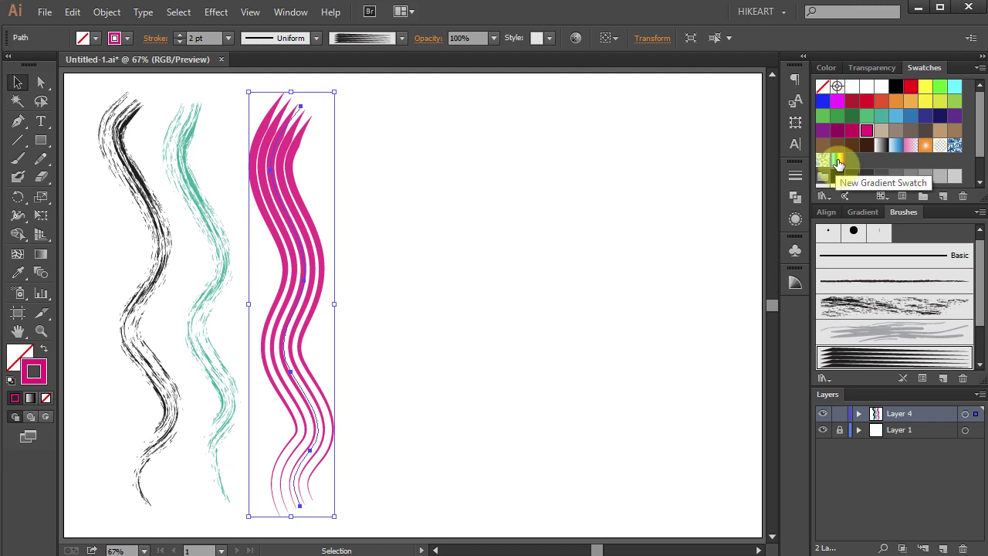
click(838, 162)
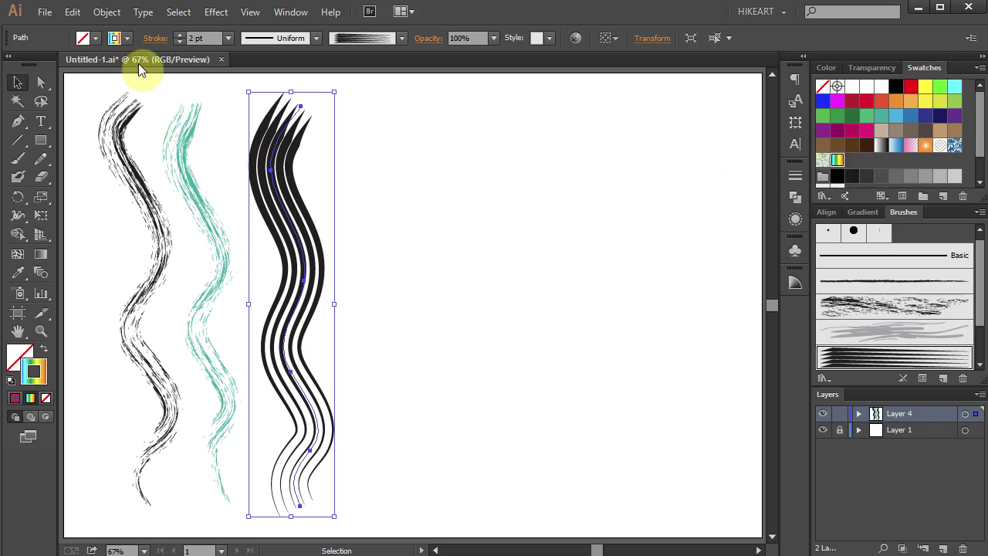
- Run Object > Expand Appearance to turn the gradient scroll-pen stroke into outline shapes
click(100, 13)
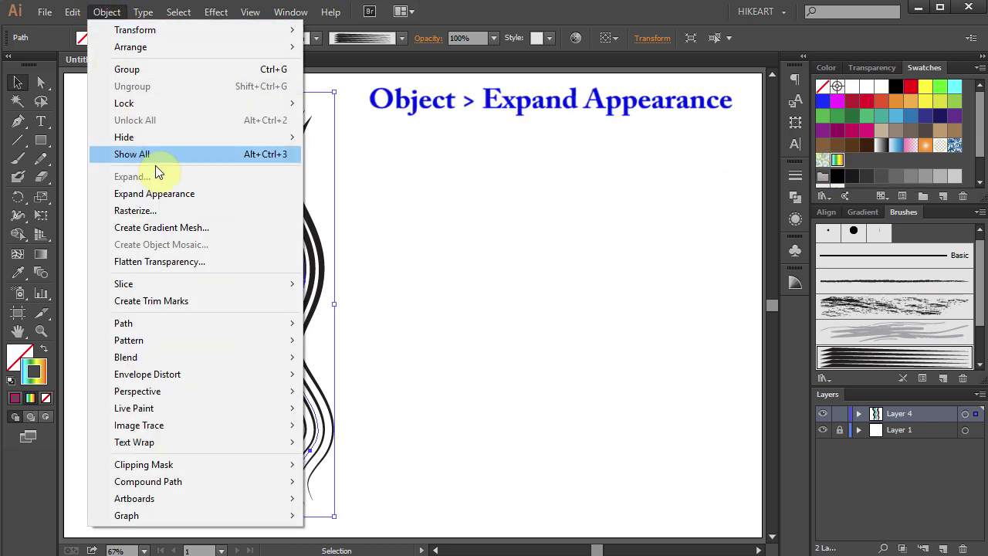
click(174, 193)
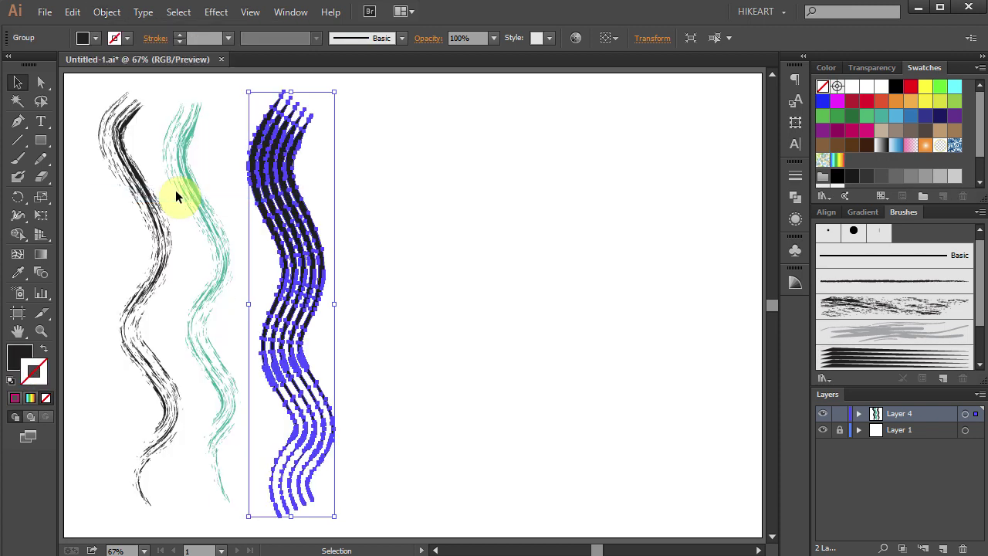
- Fill the expanded wave with the blue-green-yellow-red rainbow gradient swatch, then deselect
click(23, 353)
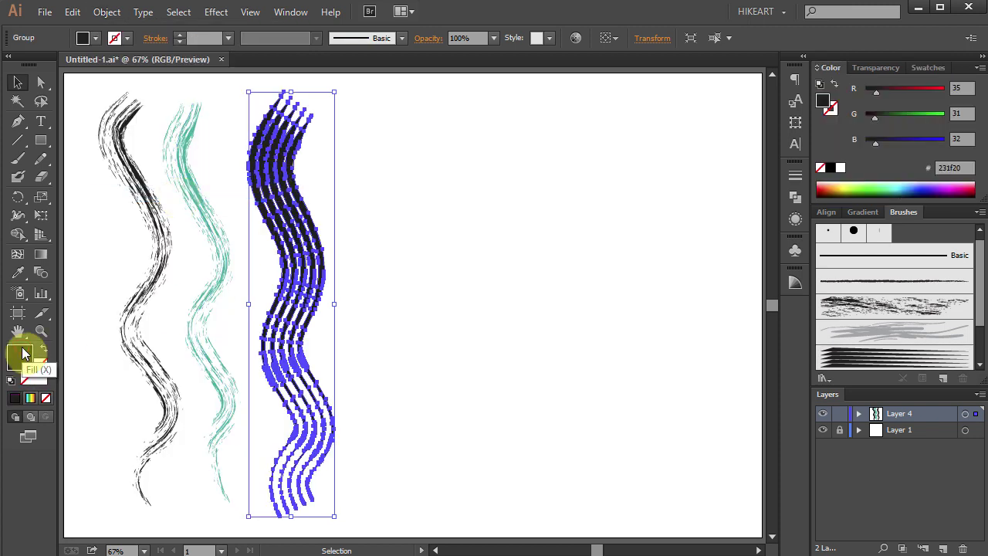
click(922, 67)
click(843, 159)
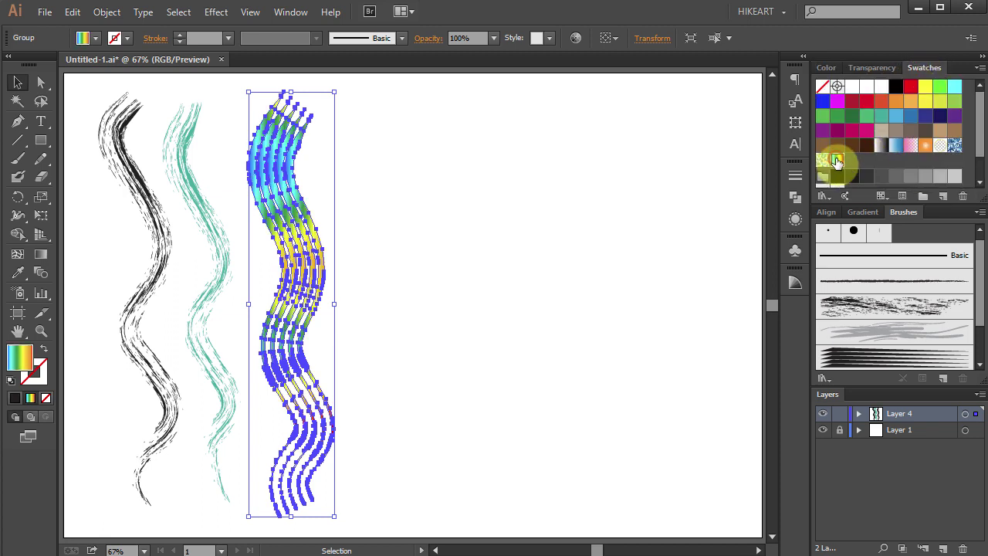
click(432, 229)
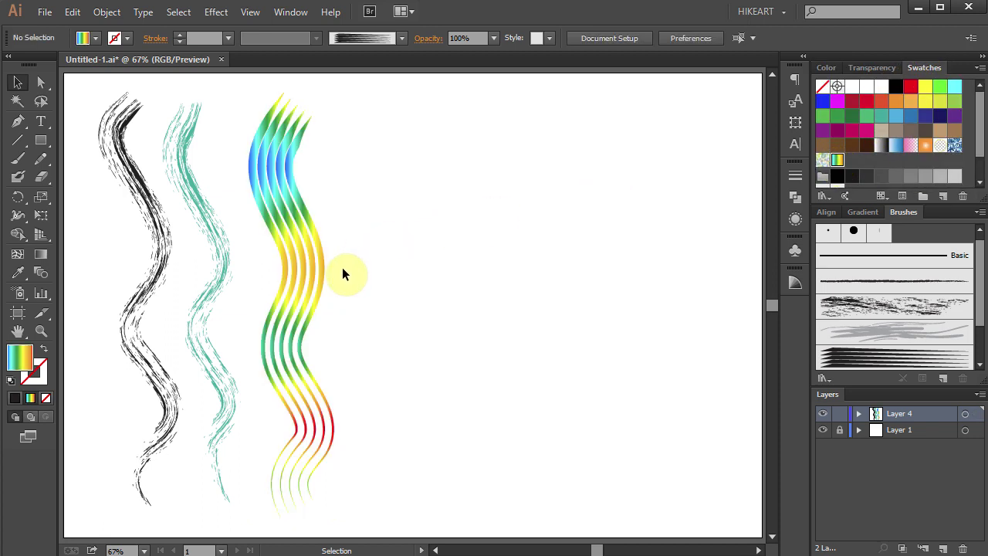
click(888, 335)
- Paint a no-fill, red-stroke Dry Ink 2 wavy line right of the rainbow wave
click(911, 86)
key(b)
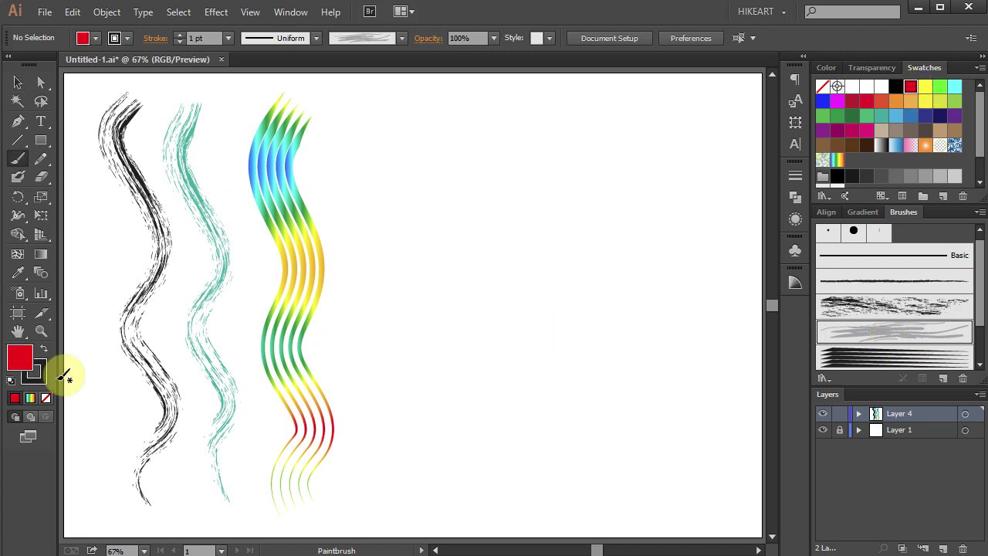
click(46, 398)
click(41, 376)
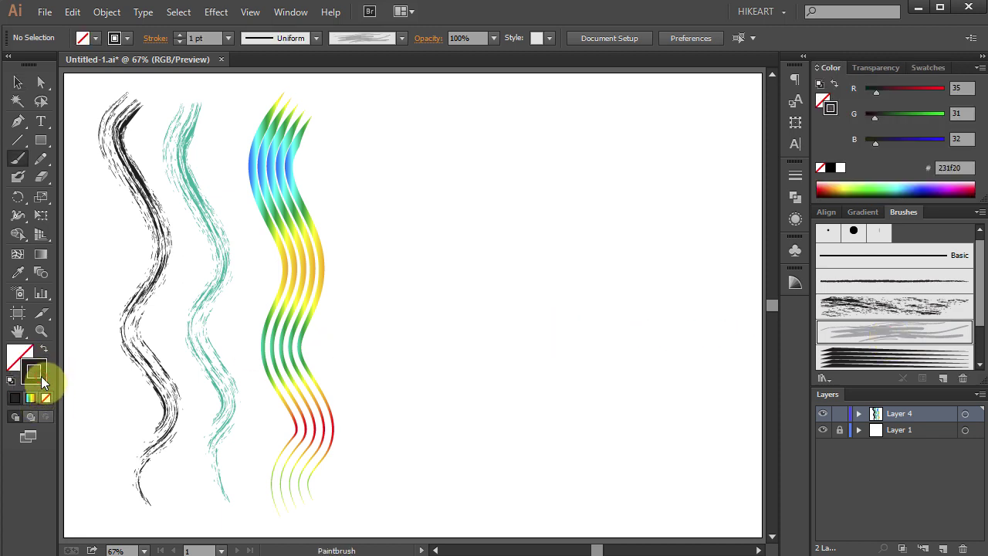
click(925, 67)
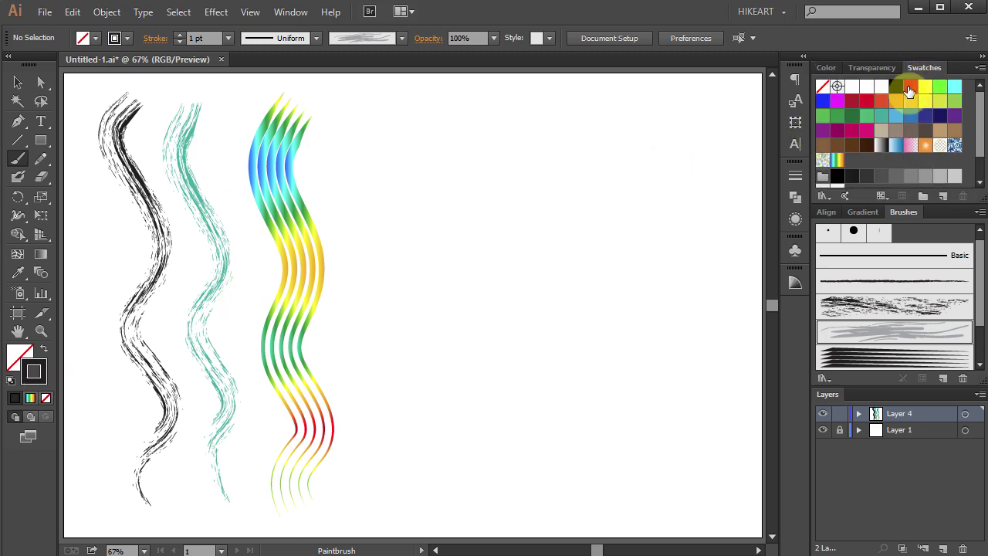
click(910, 87)
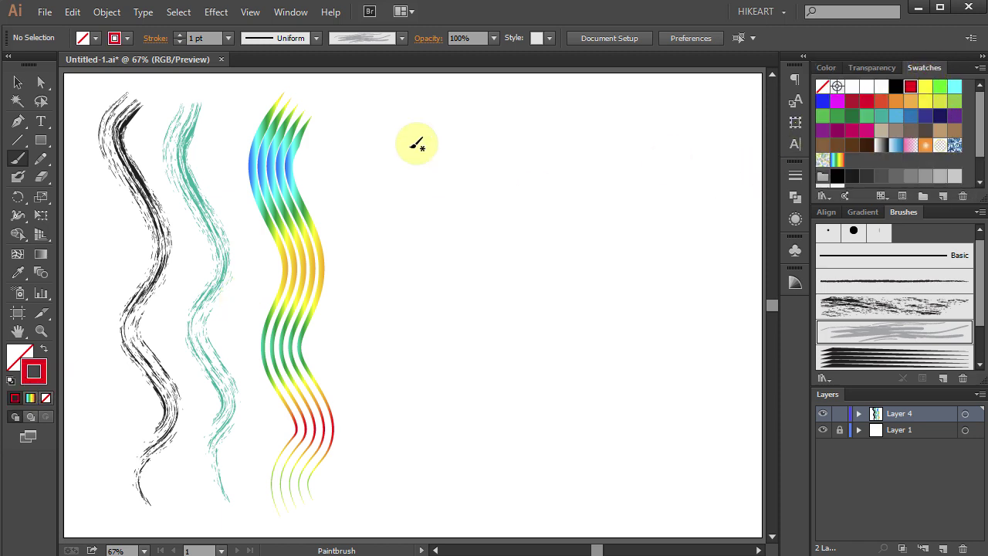
drag(374, 109, 378, 508)
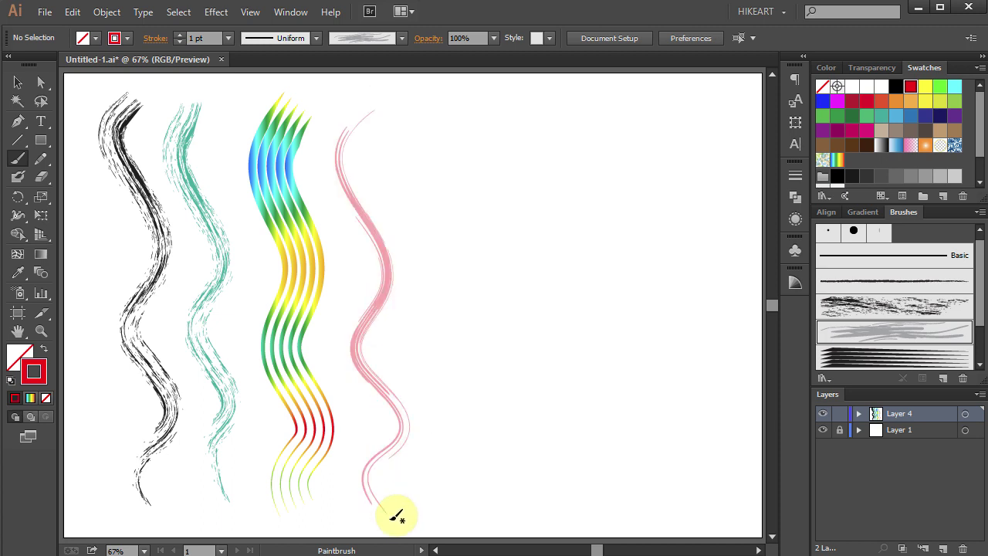
click(18, 82)
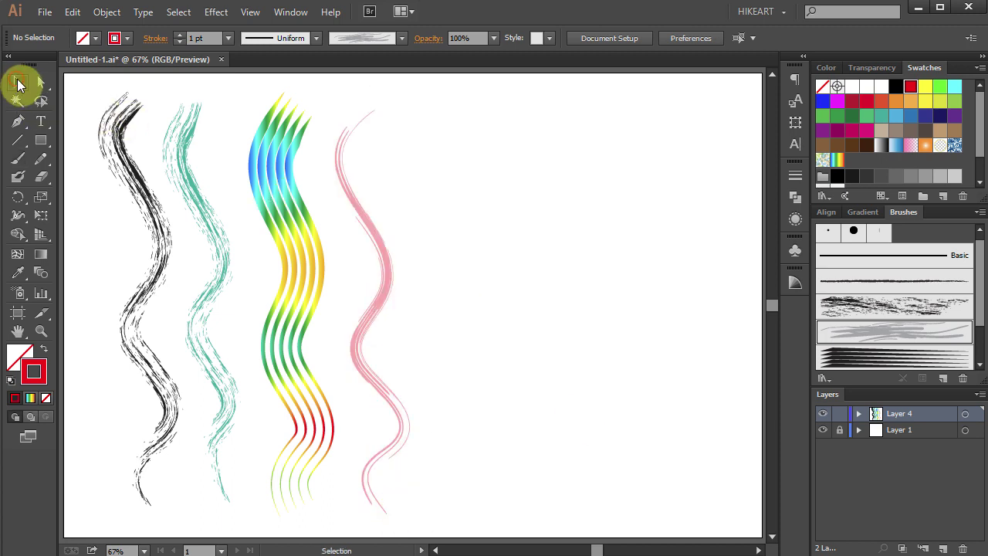
- Expand the pink Dry Ink 2 stroke's appearance into shapes and fill them solid red
click(390, 258)
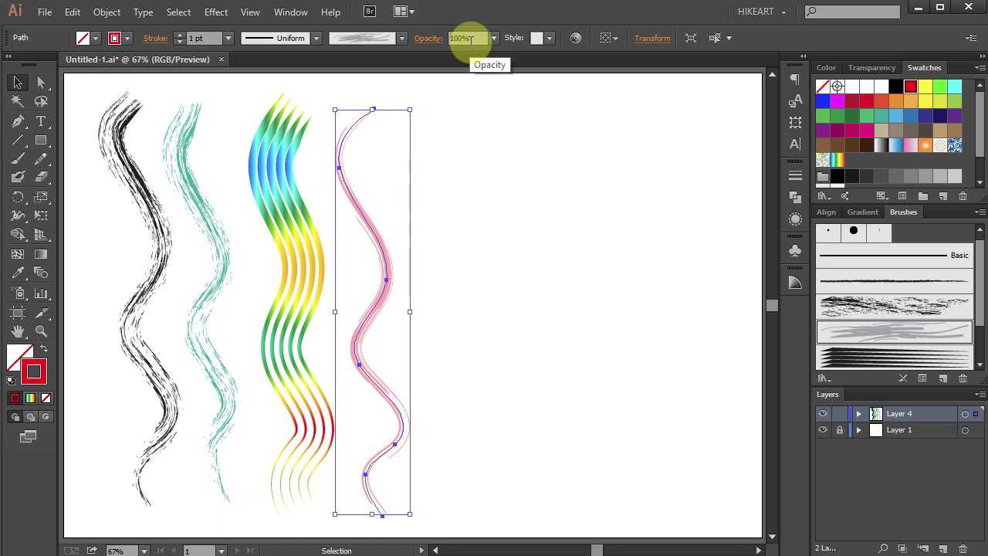
key(v)
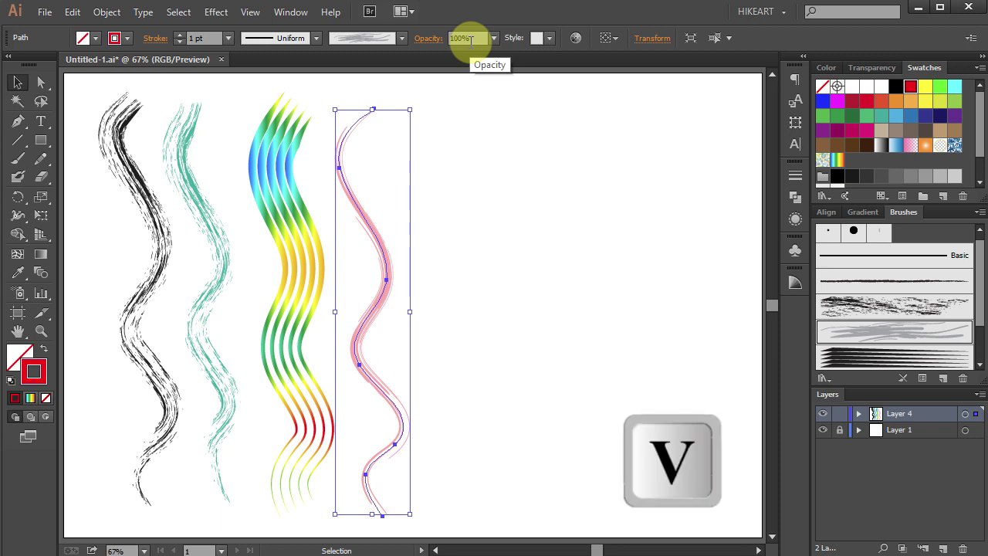
click(106, 12)
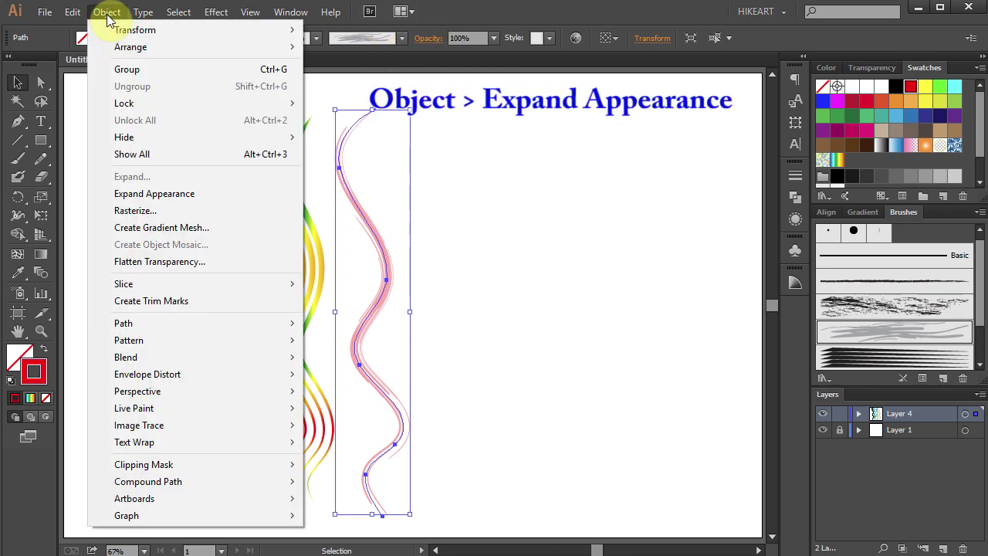
click(172, 194)
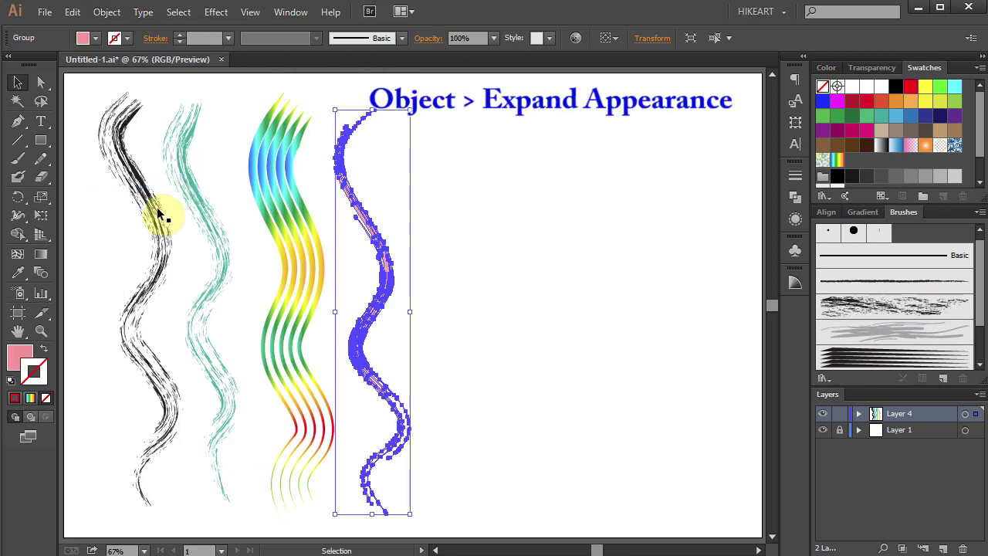
click(20, 355)
click(925, 68)
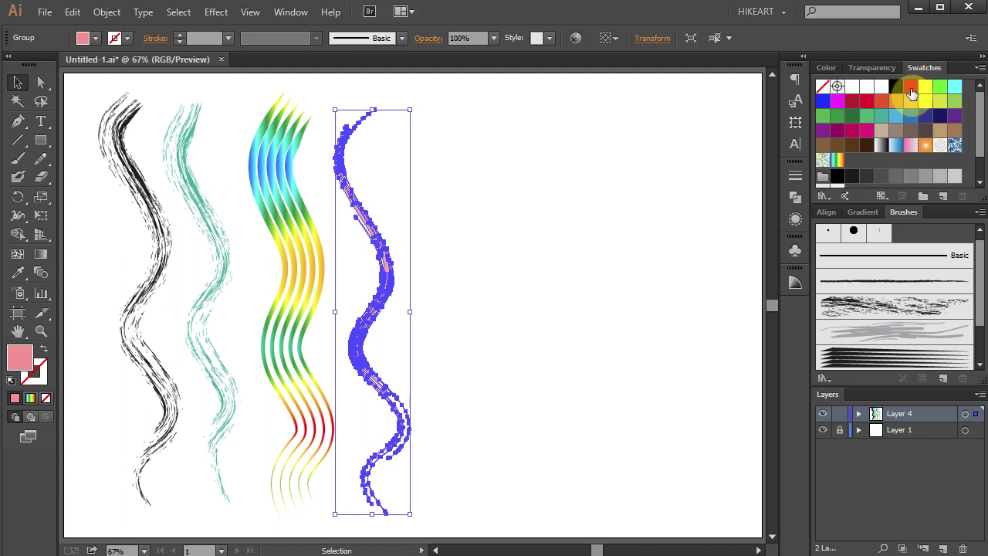
click(913, 85)
click(506, 194)
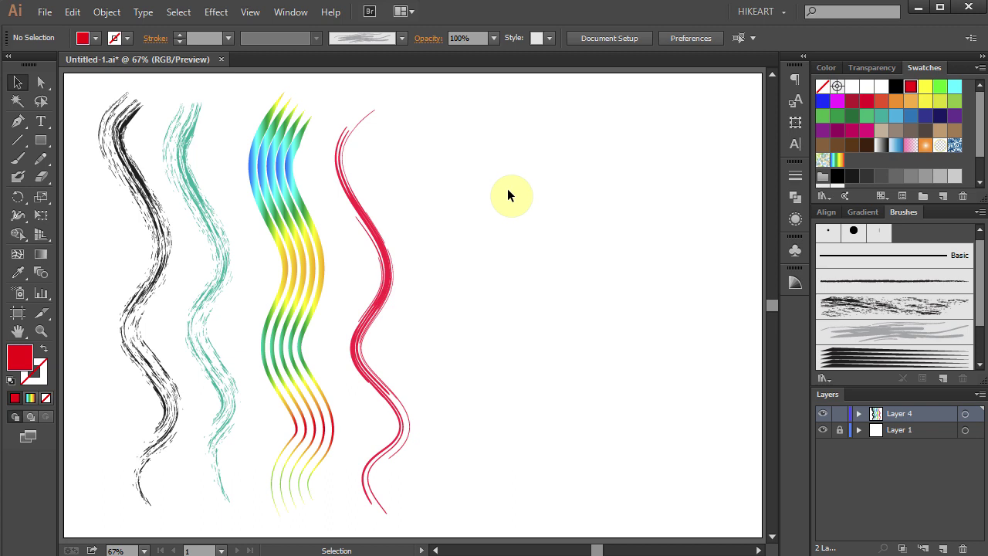
- Open the Symbols panel and load the Artistic Textures and Florid Vector Pack libraries
click(796, 249)
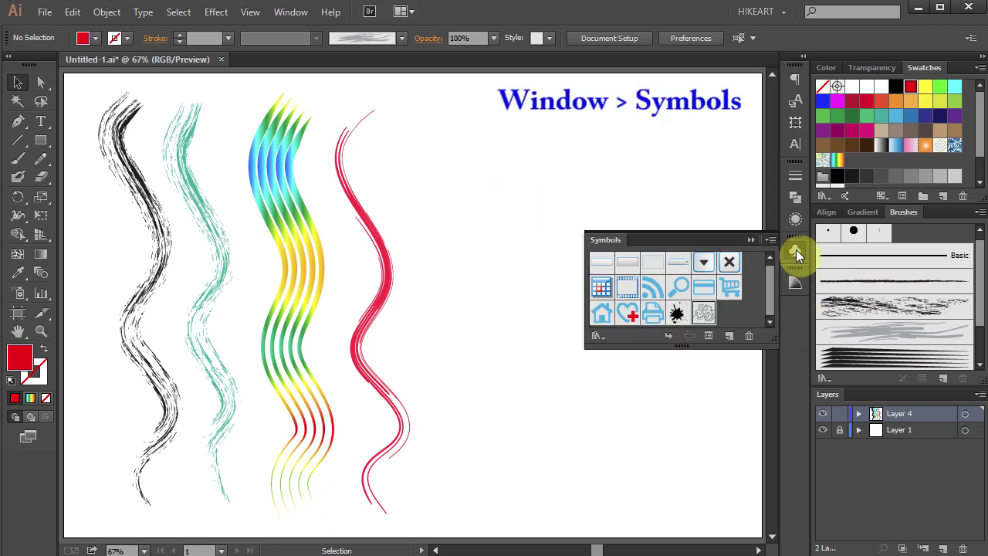
click(600, 335)
click(641, 411)
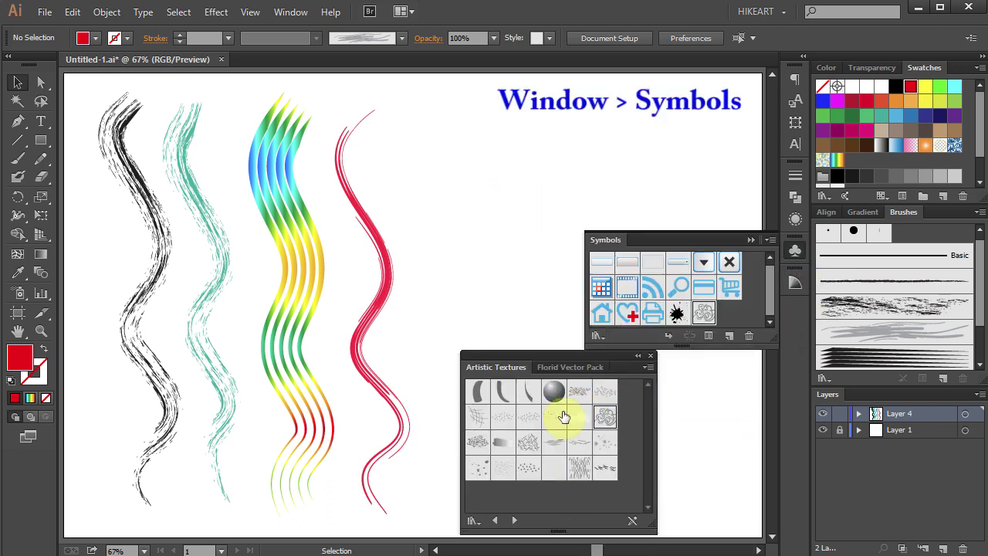
click(601, 335)
click(653, 512)
- Place an ink splash and a swirl symbol, enlarge them, and duplicate each one
click(653, 355)
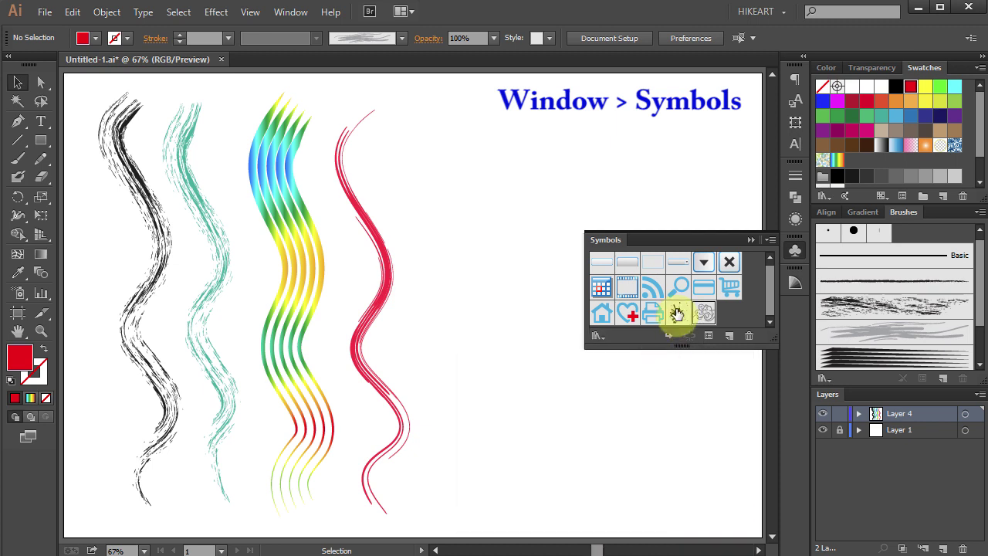
drag(676, 312, 455, 147)
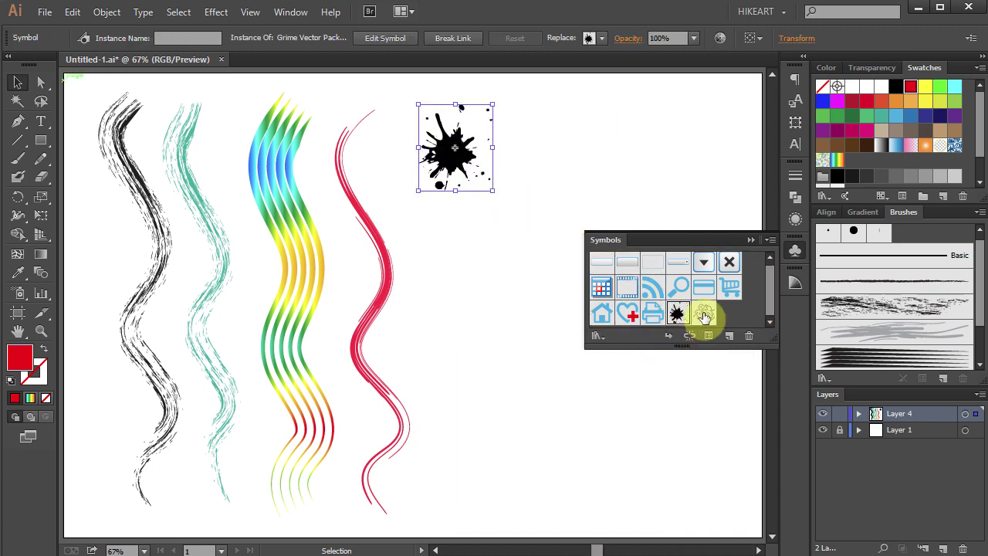
drag(704, 312, 459, 368)
click(753, 245)
mouse_move(495, 189)
mouse_down()
mouse_move(547, 278)
mouse_move(644, 200)
mouse_up()
drag(479, 382, 533, 463)
drag(482, 429, 649, 428)
click(691, 324)
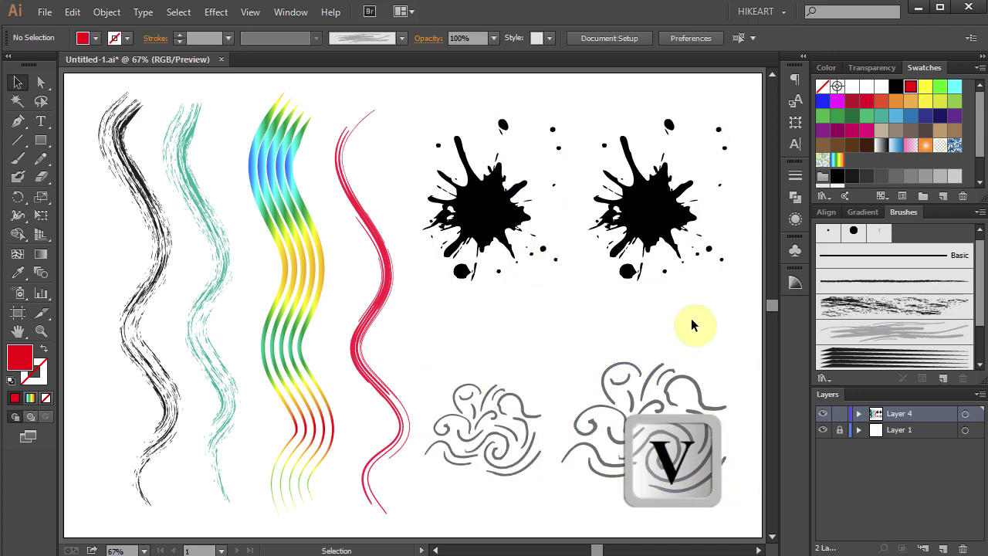
click(649, 215)
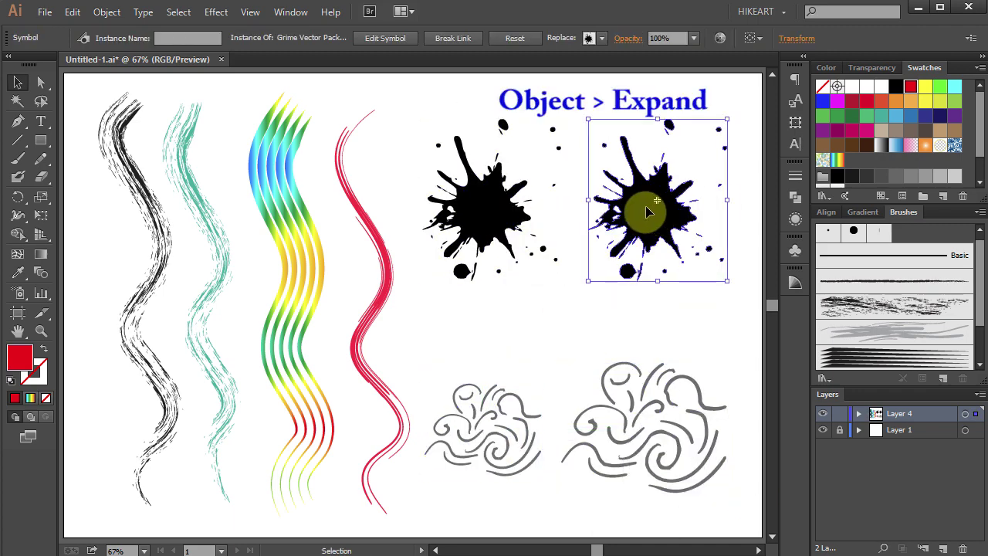
- Expand the right-hand ink splash via Object > Expand and colour it blue
click(108, 11)
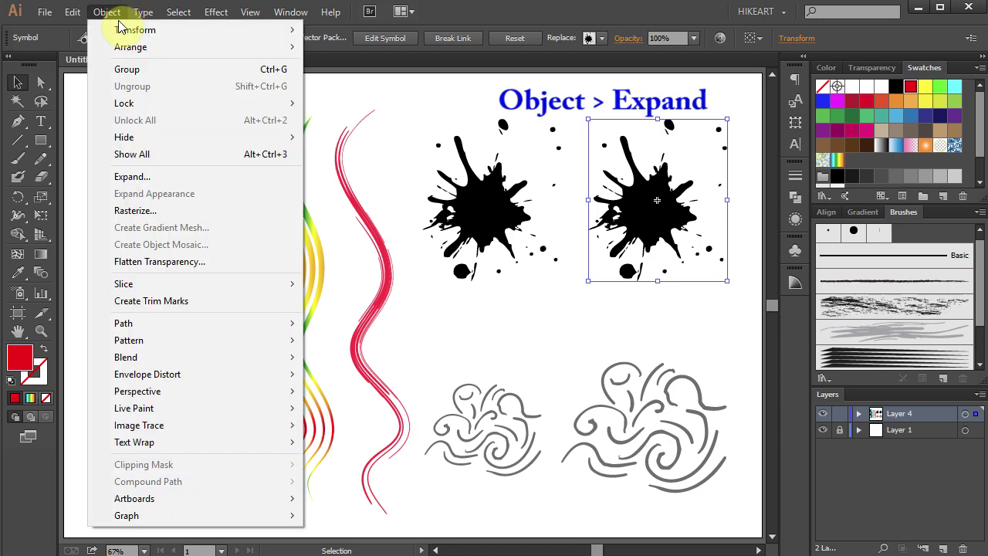
click(156, 183)
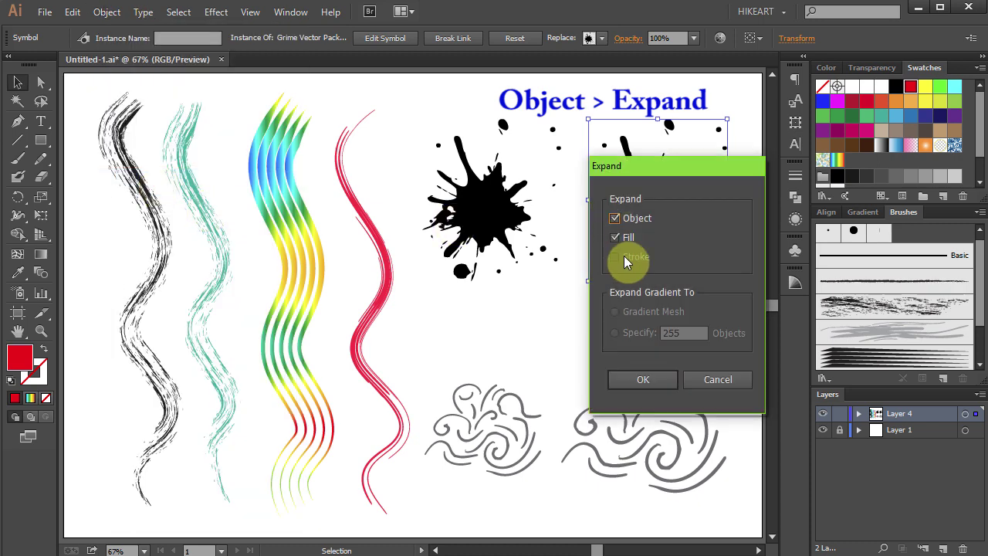
click(668, 382)
click(823, 102)
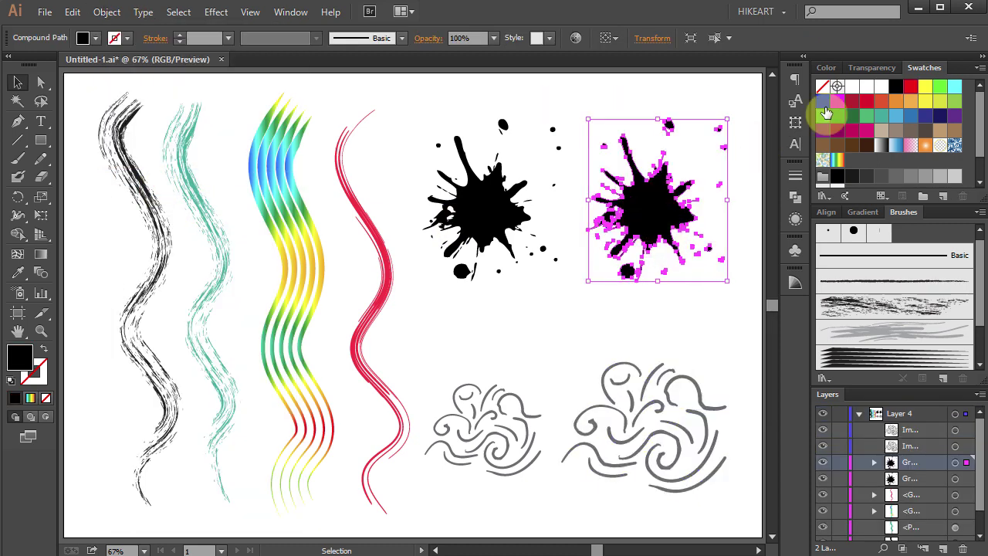
- Select the larger swirl symbol at the lower right
mouse_move(560, 357)
mouse_down()
mouse_move(637, 470)
mouse_move(739, 516)
mouse_up()
click(661, 420)
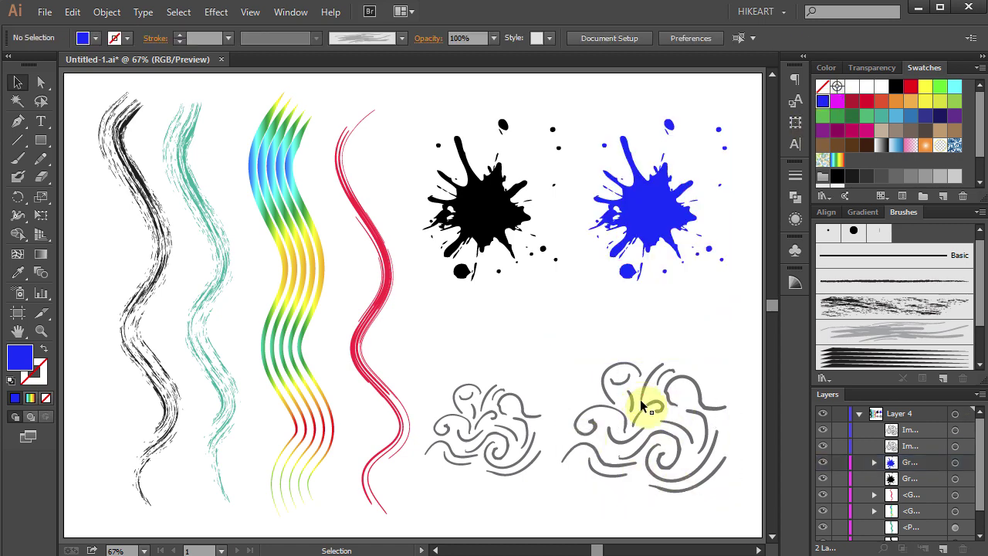
click(640, 404)
- Expand the larger swirl into paths and fill it red
click(107, 12)
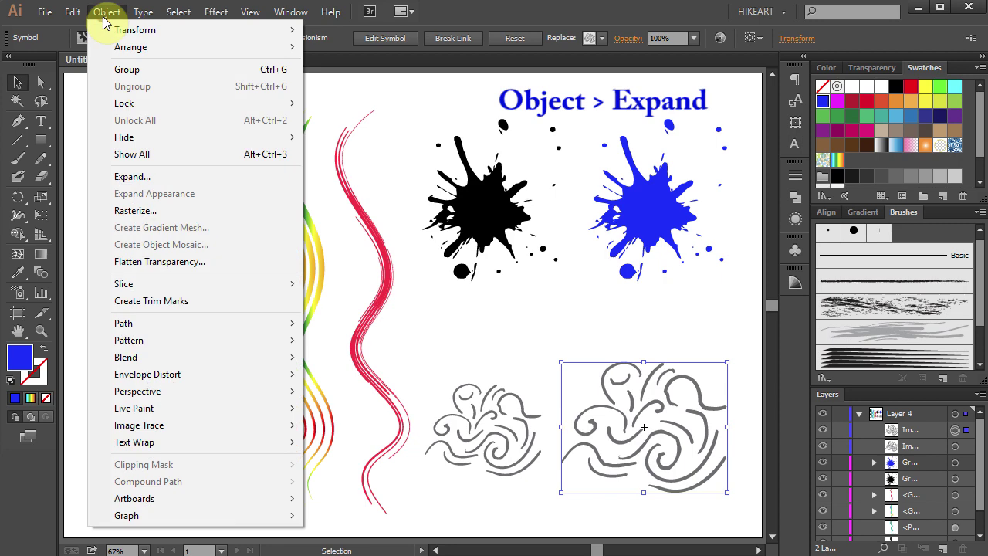
click(141, 182)
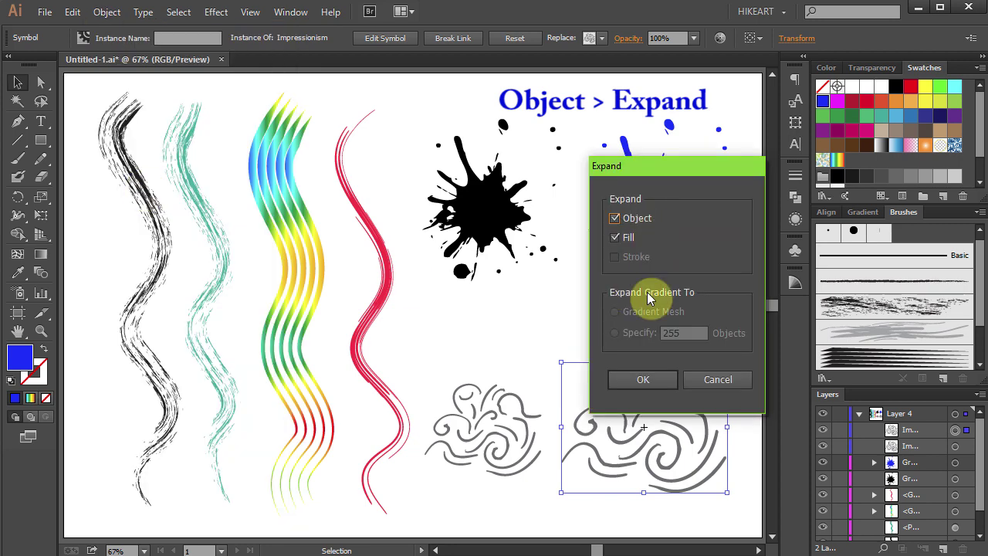
click(644, 378)
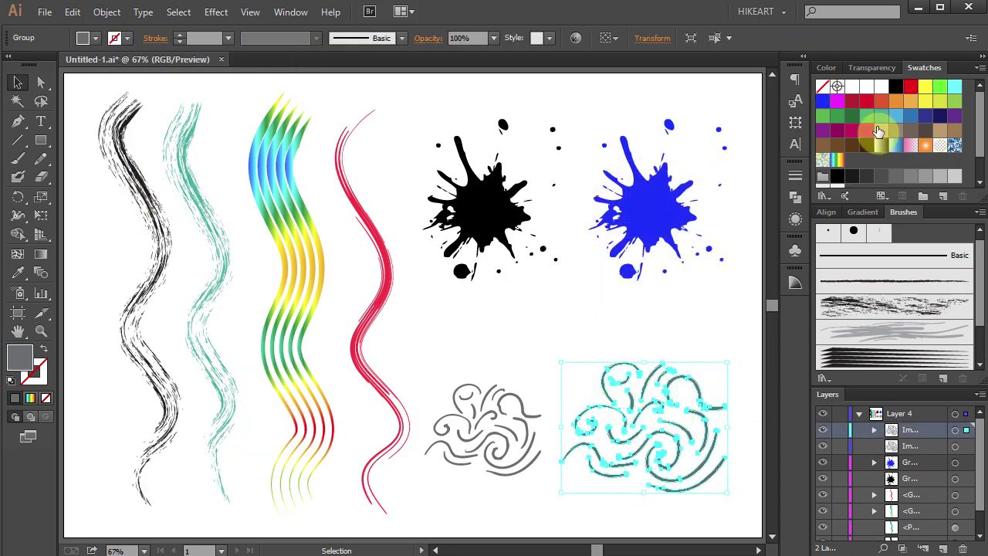
click(911, 87)
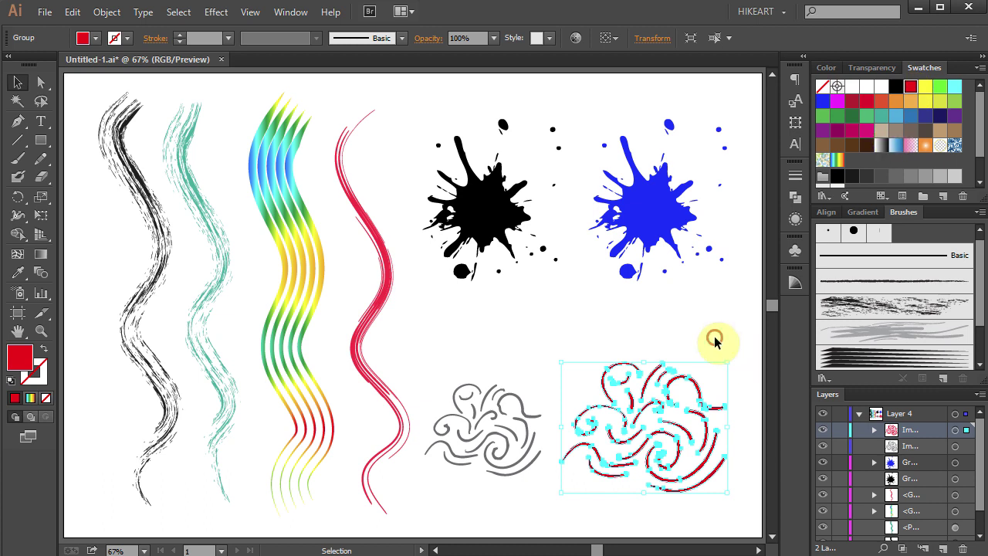
click(700, 356)
- With Direct Selection, recolour two curls of the red swirl blue
key(a)
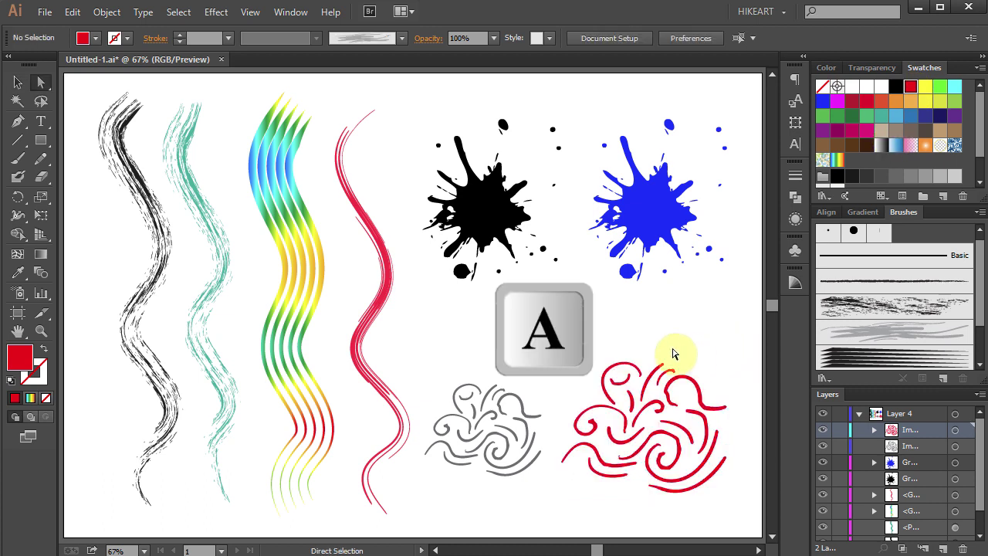
drag(680, 370, 755, 403)
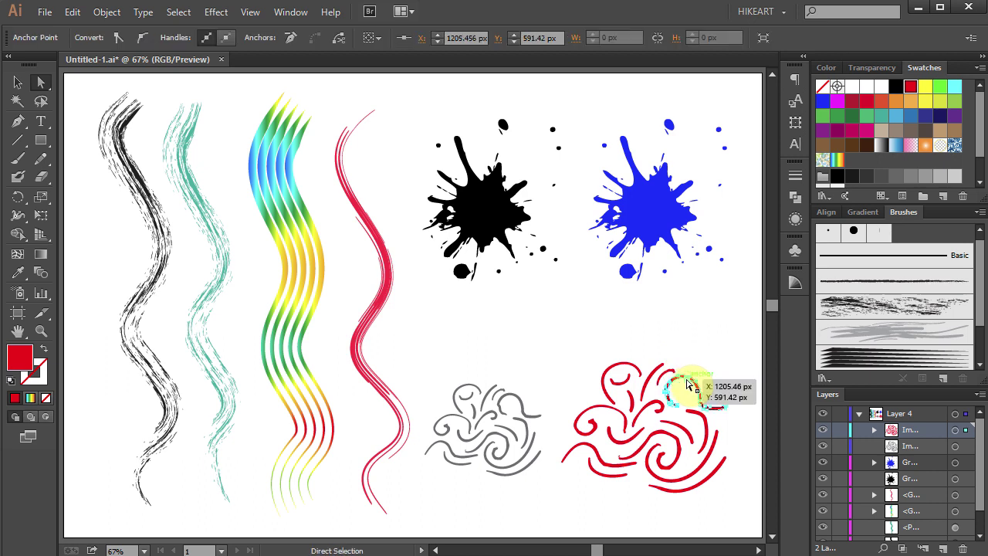
click(822, 101)
click(652, 452)
click(911, 115)
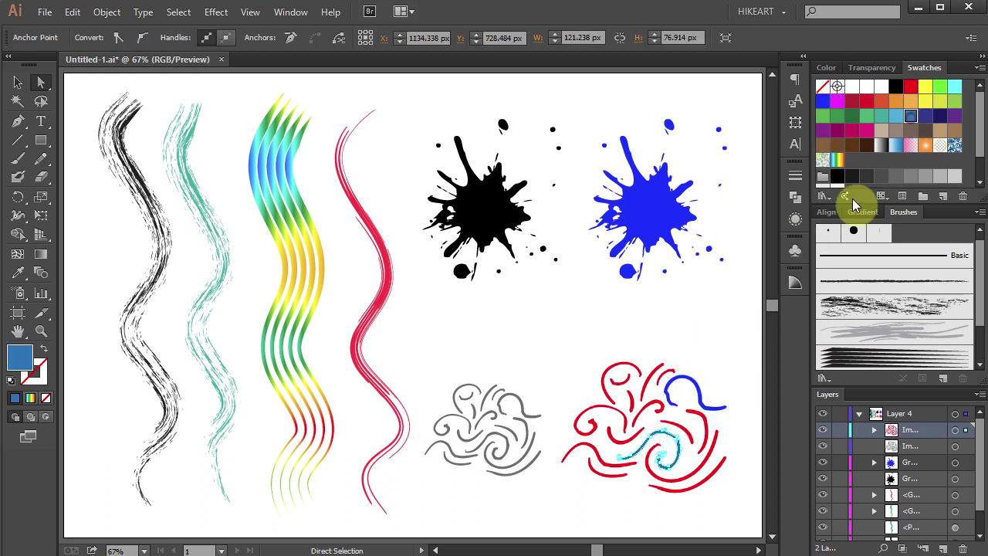
- Recolour the small left curl green, a middle curl orange and the lower right curl yellow
click(622, 414)
click(823, 115)
click(651, 409)
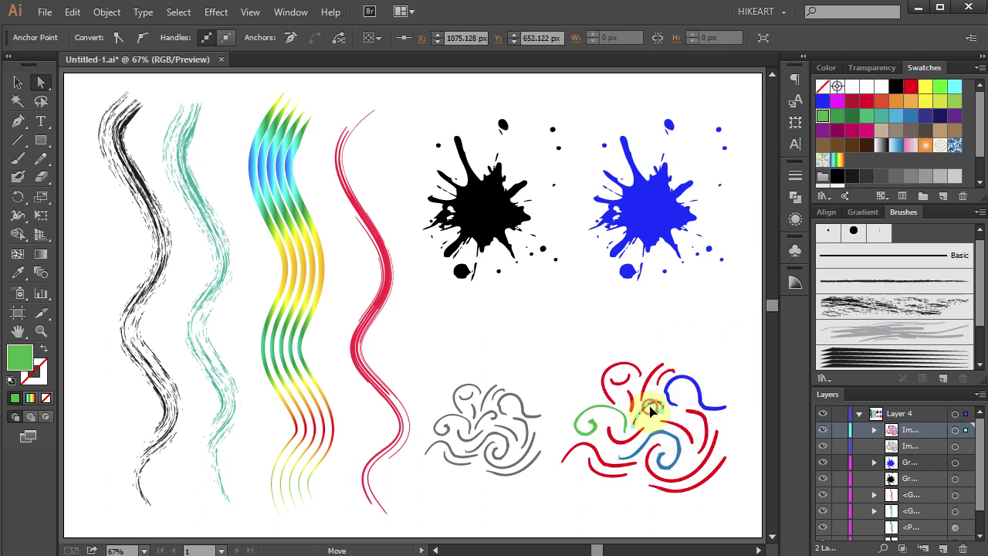
click(912, 100)
click(722, 439)
click(925, 87)
click(718, 473)
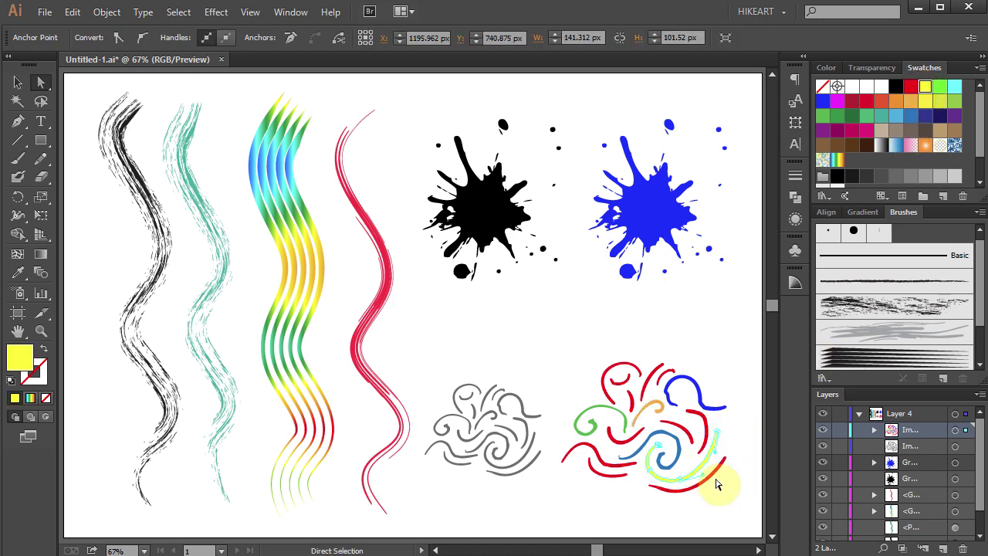